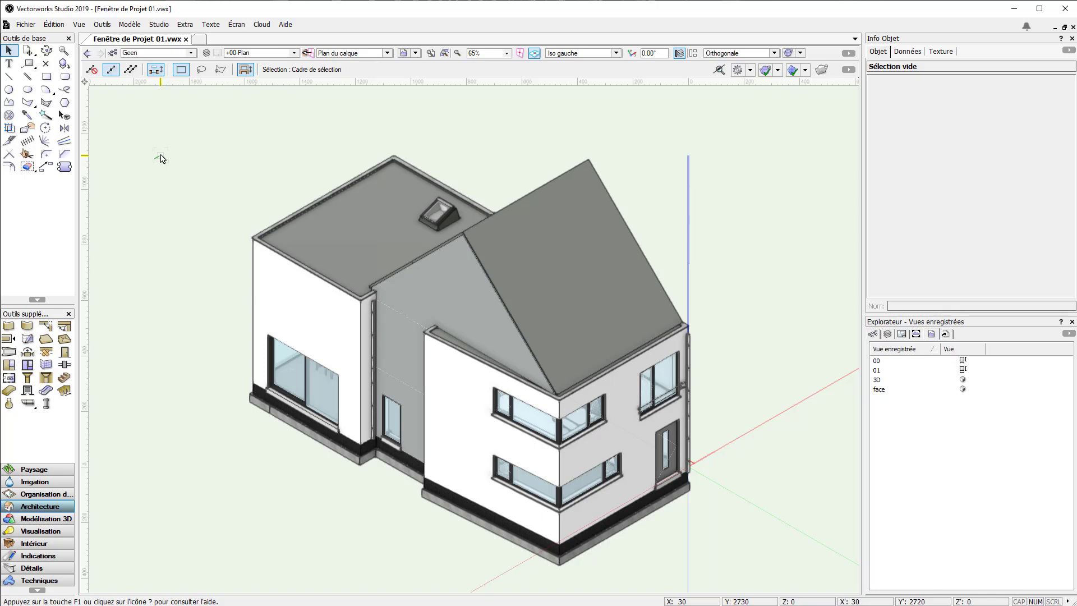
Save the narrow ground-floor window in the grey wall as project window "Fenêtre de Projet 1" in the active document.
scroll(186, 482, "up", 3)
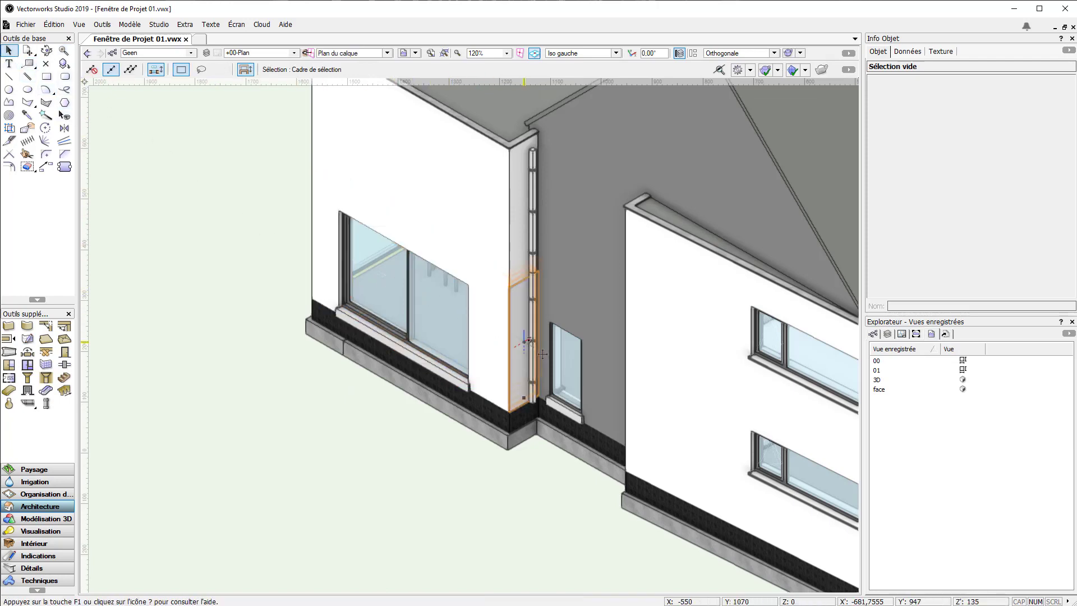
left_click(558, 362)
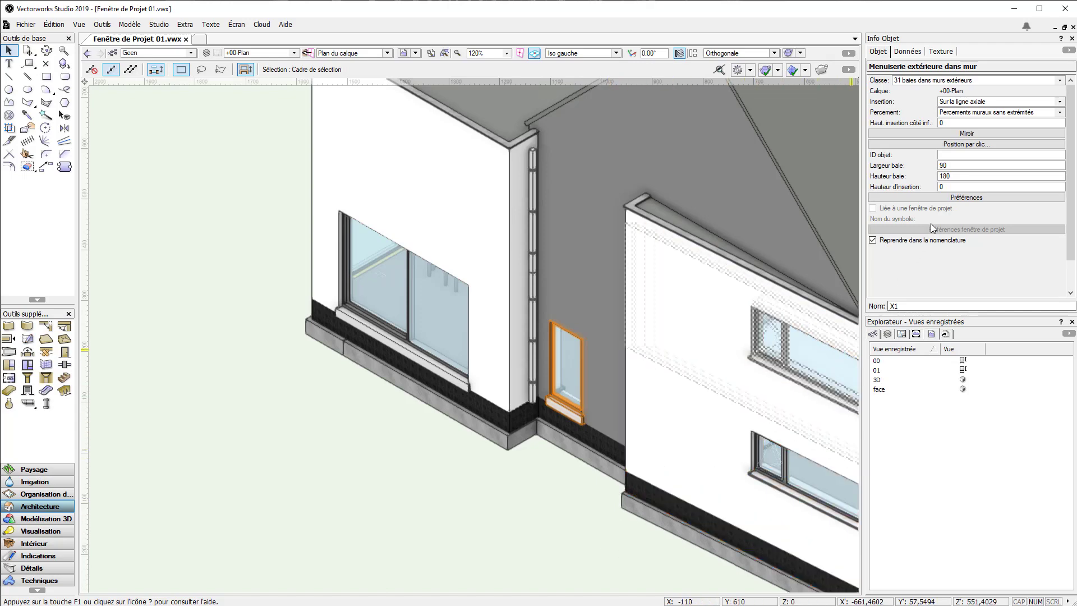
left_click(936, 198)
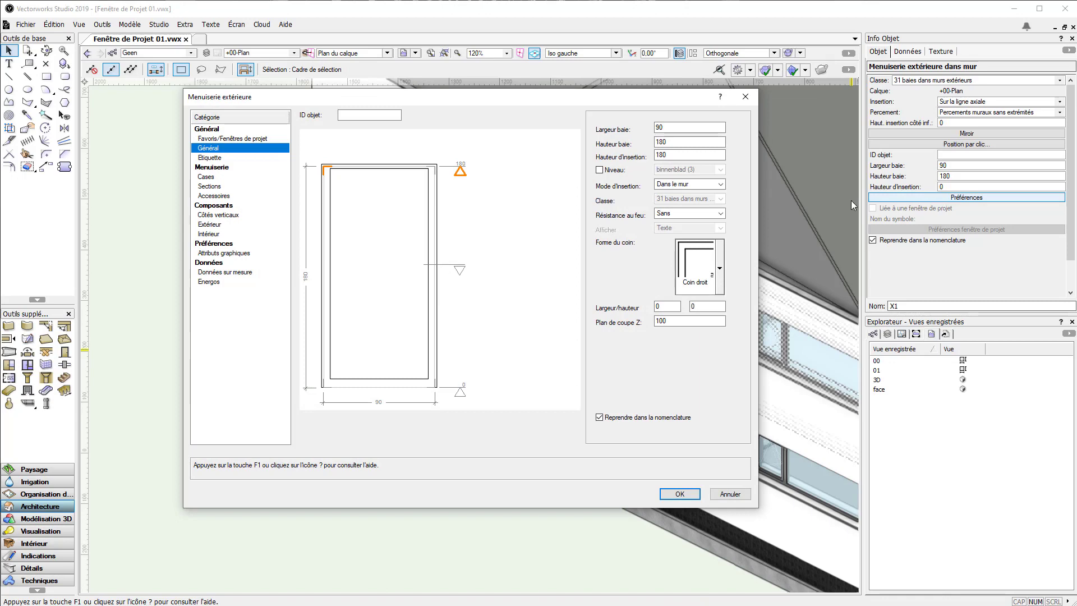
left_click(265, 140)
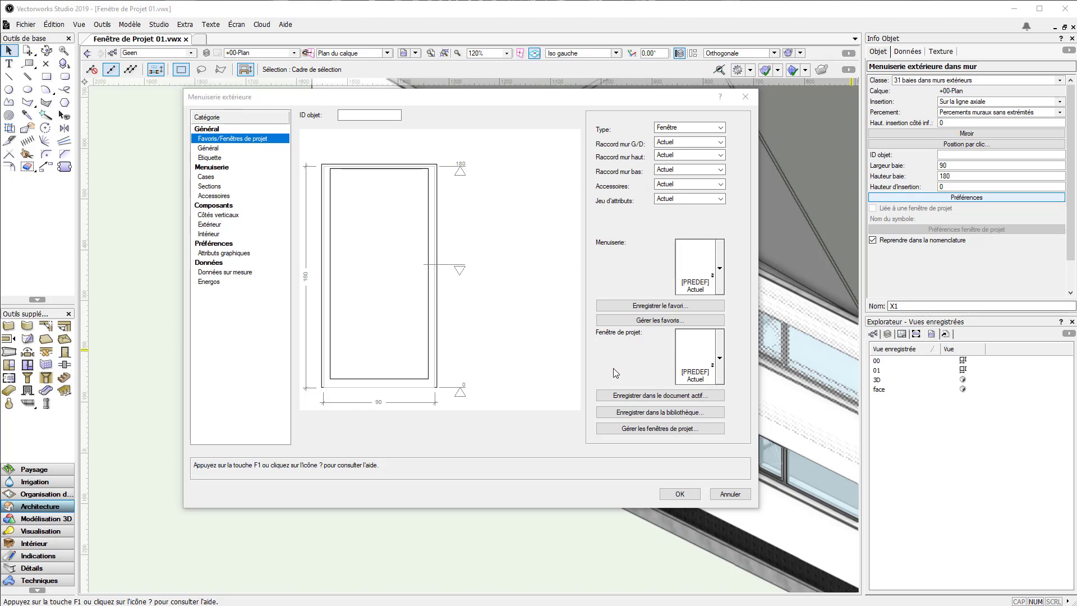
left_click(606, 399)
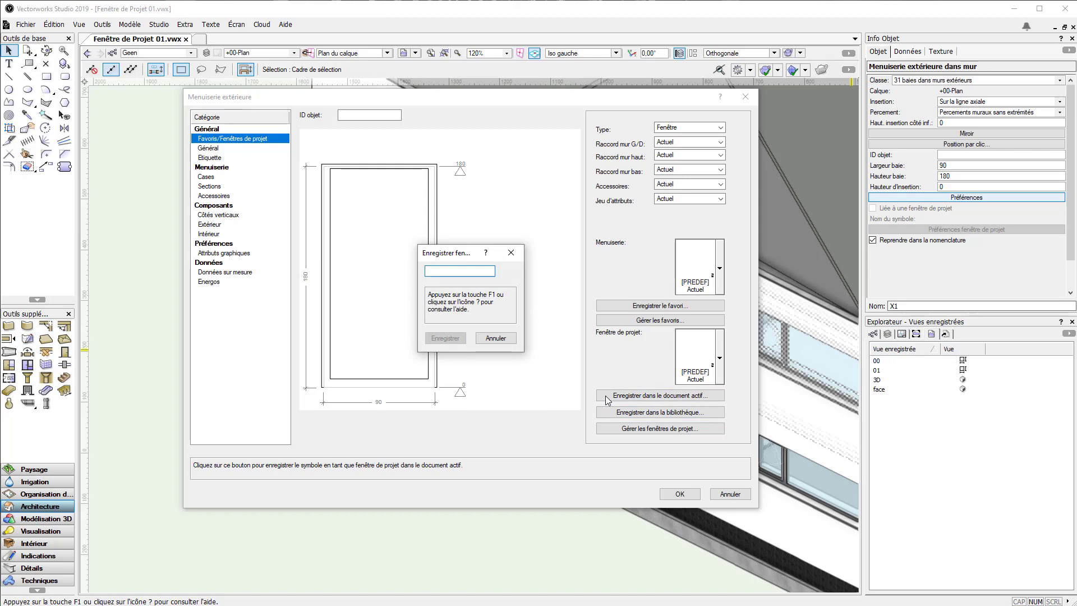
type("Fenêtre de")
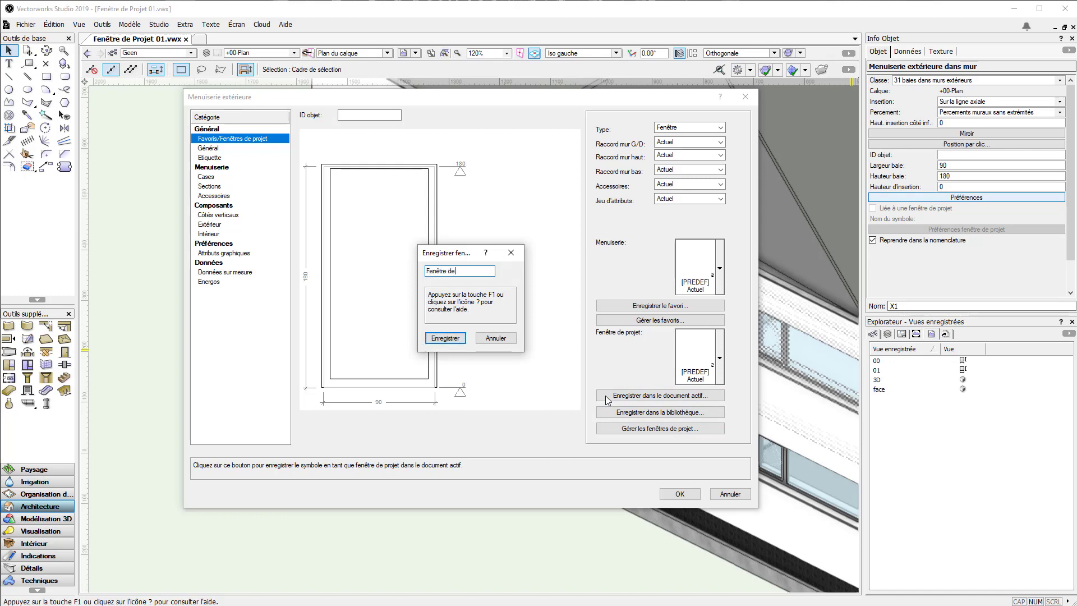
type(" Projet 1")
left_click(457, 339)
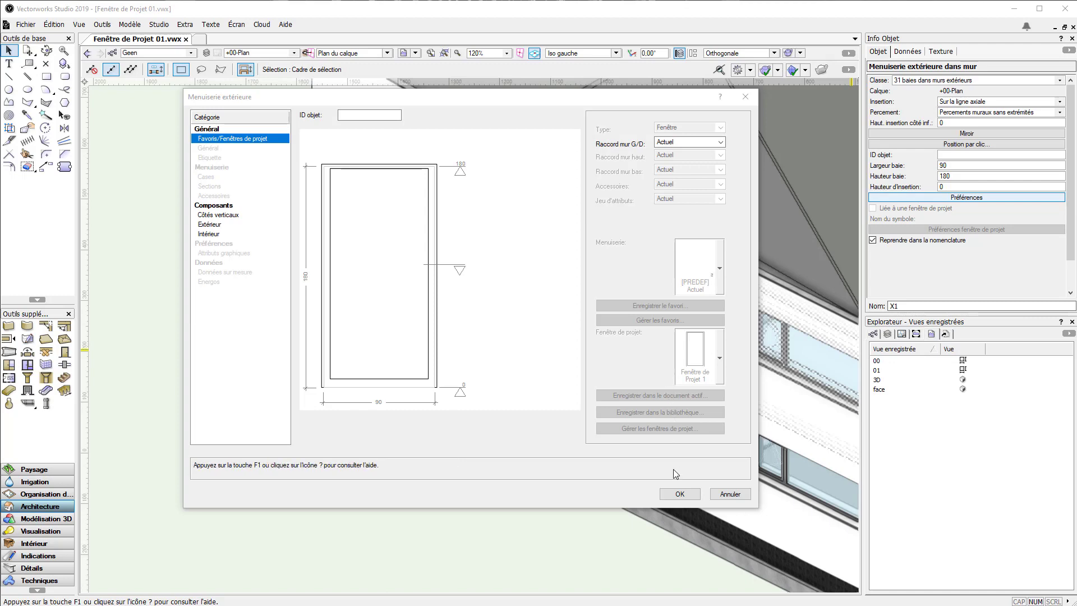
left_click(678, 495)
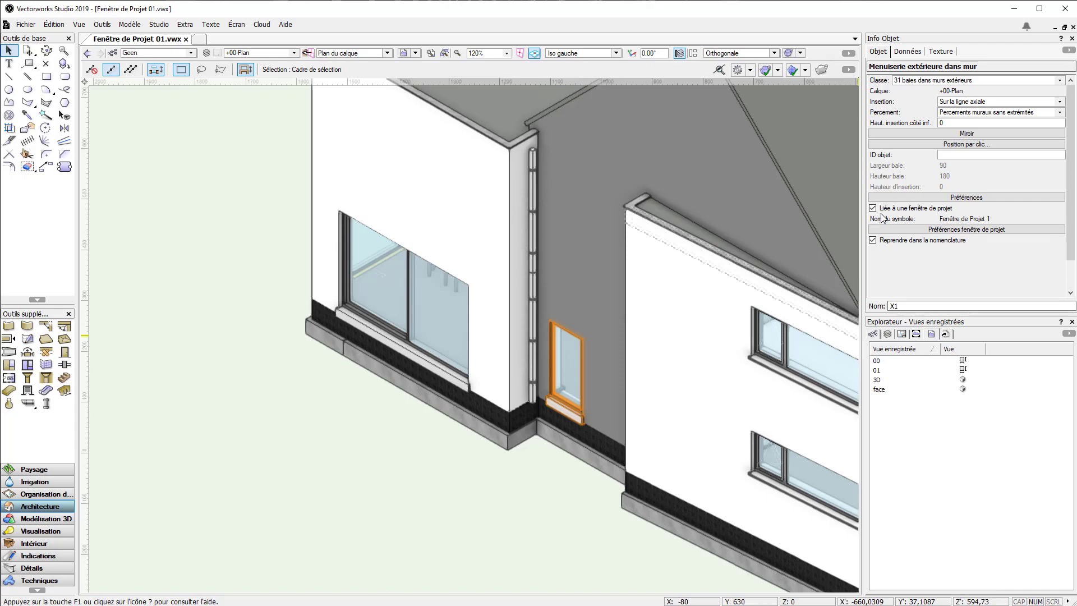
Review which preferences remain editable on the linked window, and close them without changes.
left_click(903, 197)
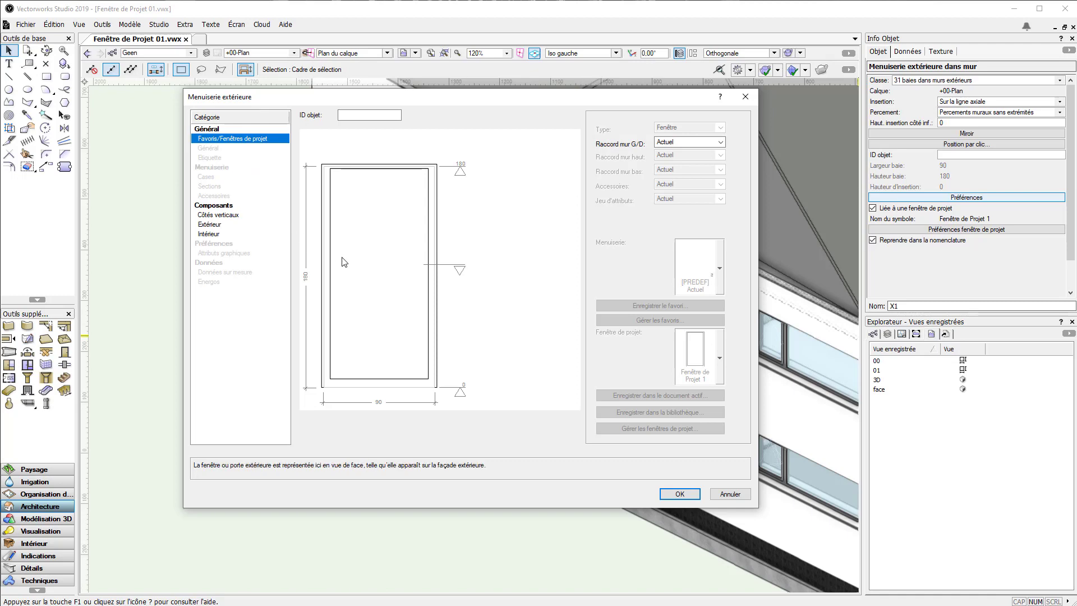
left_click(728, 493)
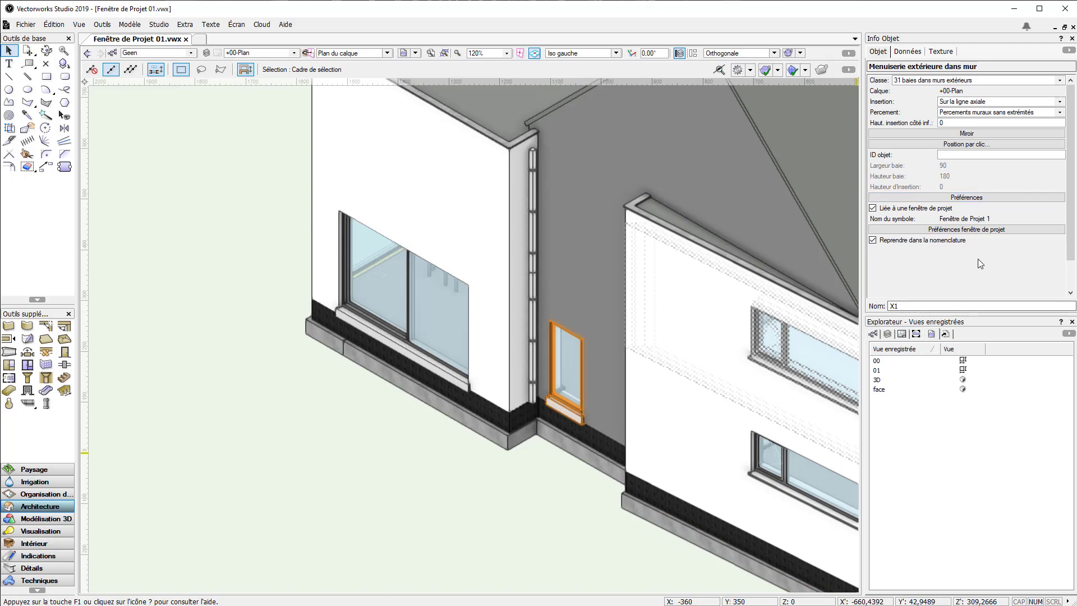
left_click(1000, 232)
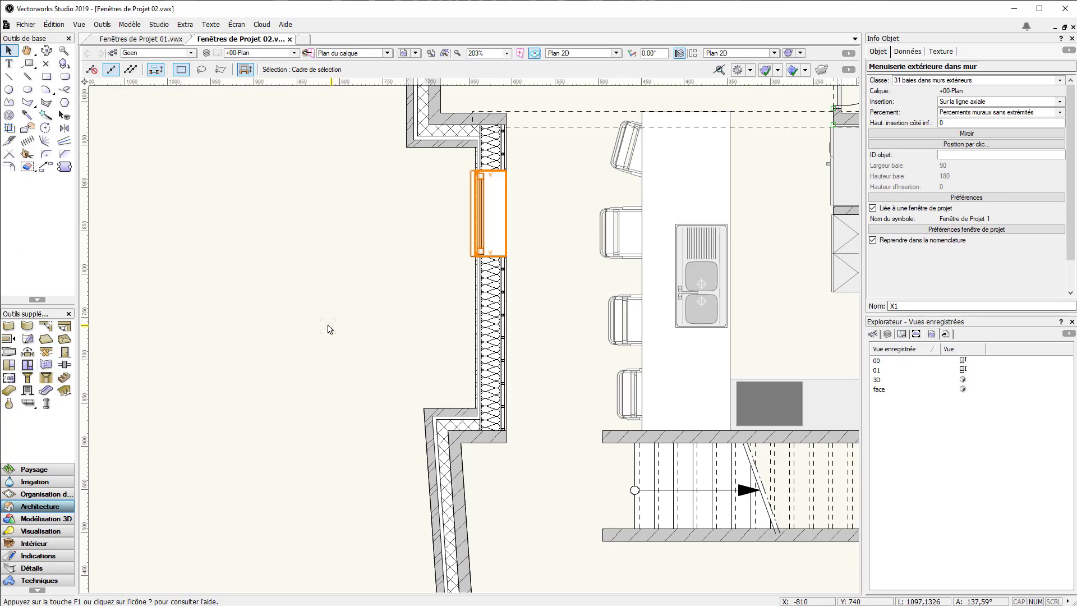
Insert a new exterior window in the wall segment below the existing window in the 2D plan.
left_click(39, 368)
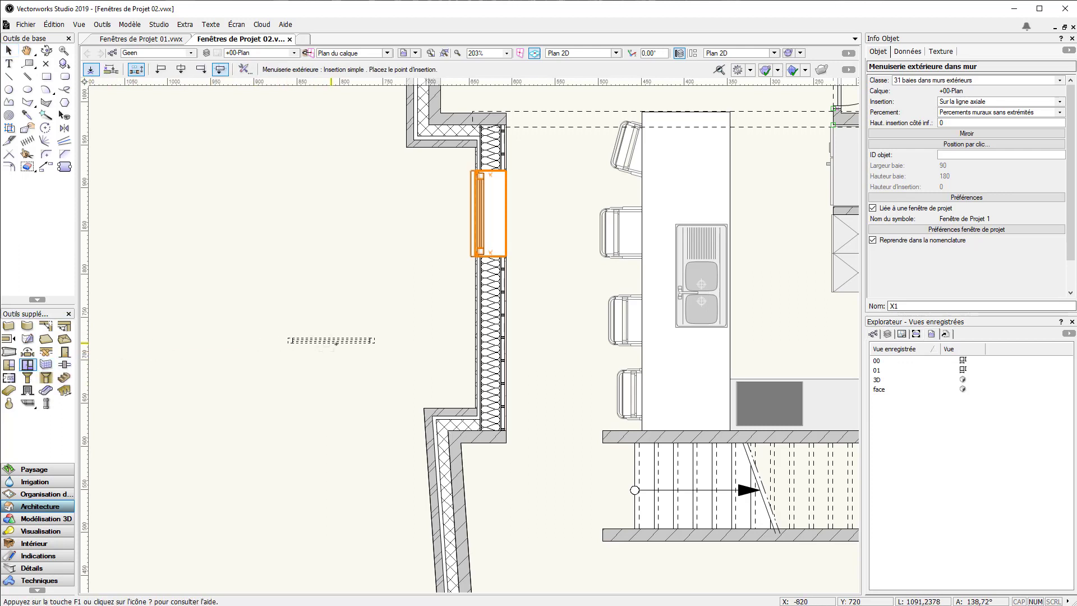
left_click(481, 340)
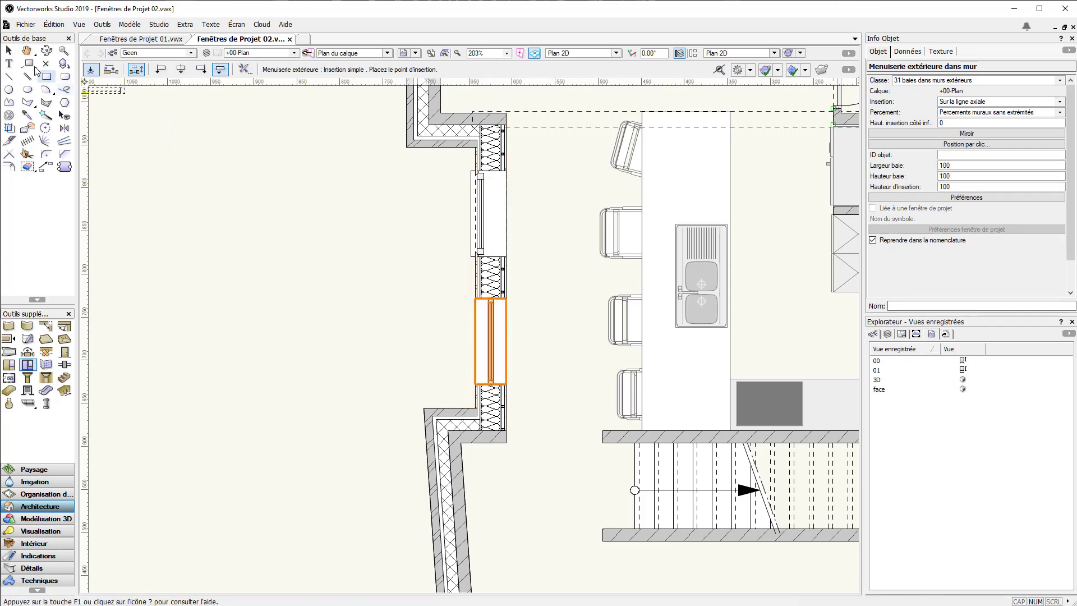
left_click(14, 53)
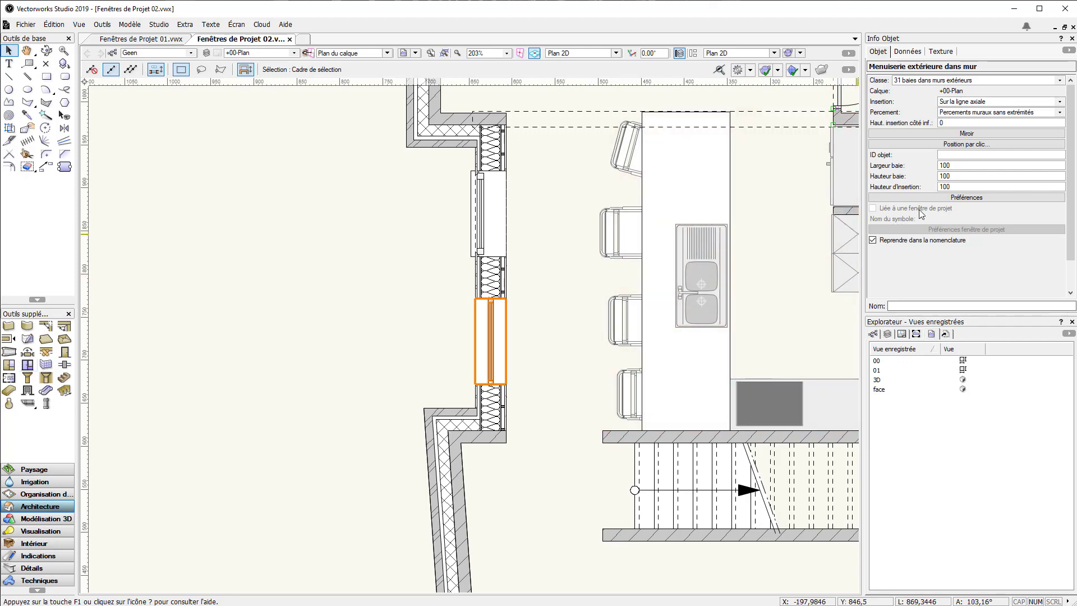
Link the newly inserted window to the project window "Fenêtre de Projet 1".
left_click(941, 201)
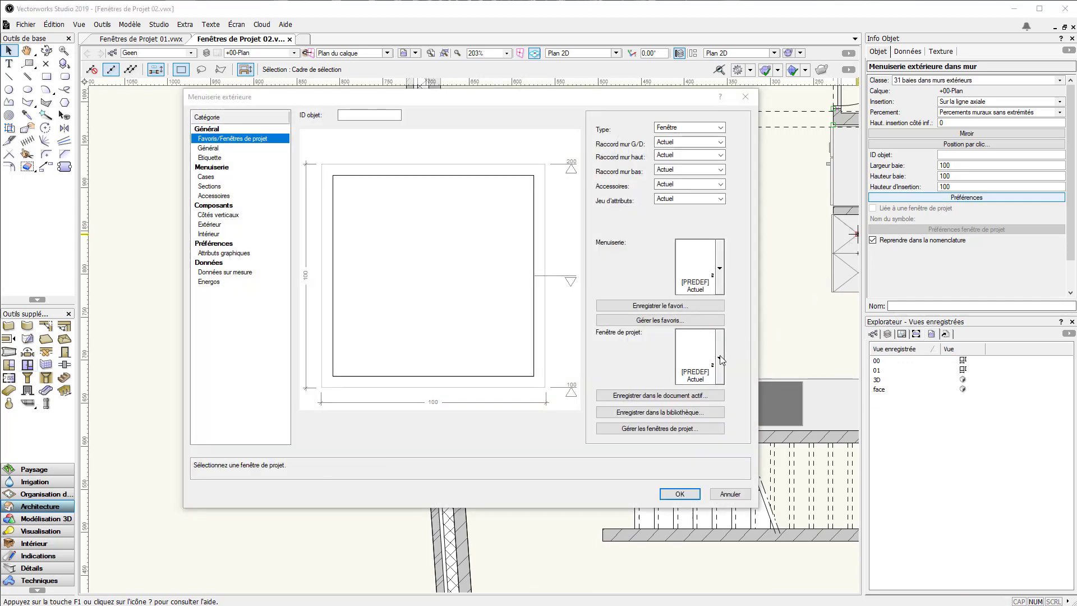
left_click(720, 358)
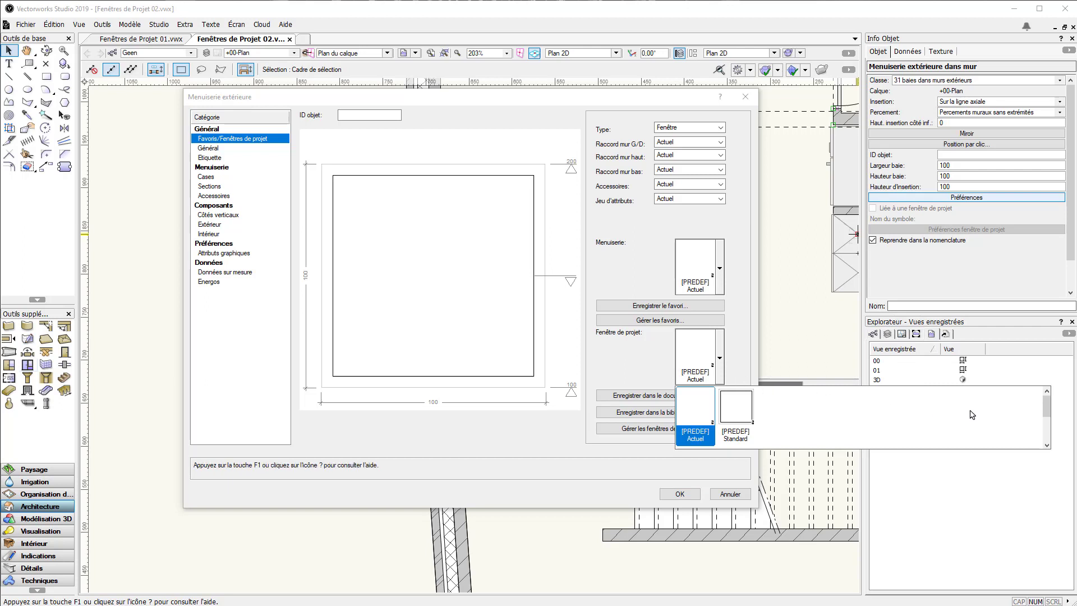
left_click(1045, 437)
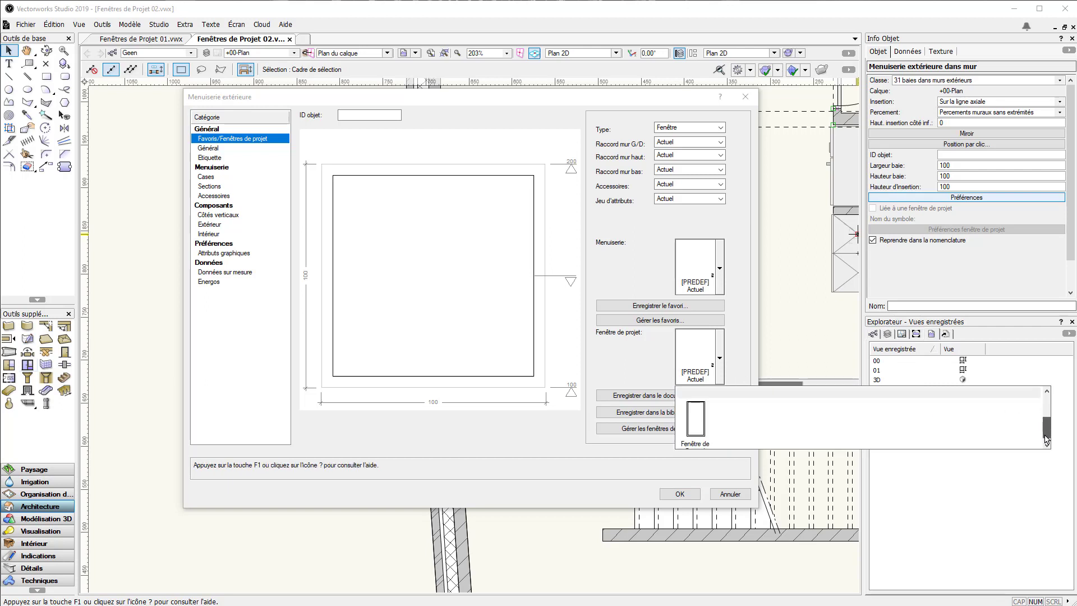
left_click(697, 420)
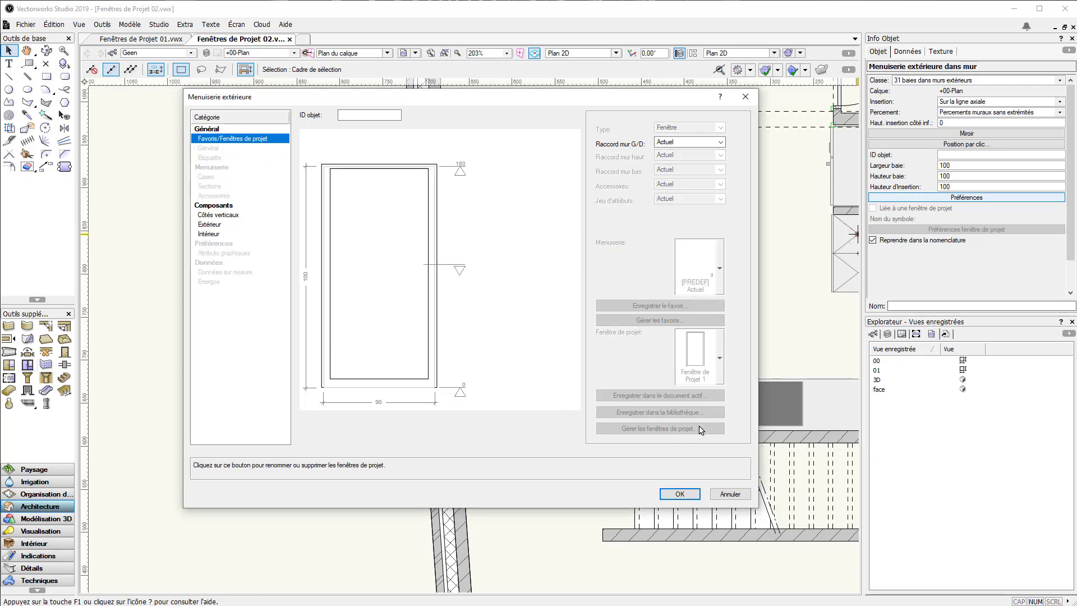
left_click(688, 493)
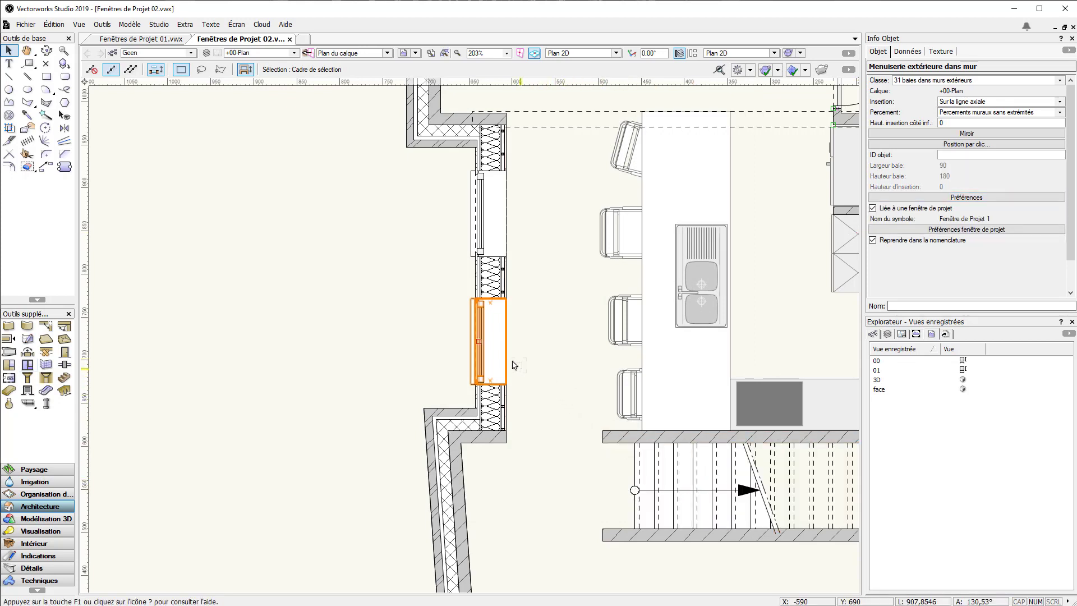
left_click_drag(505, 358, 442, 523)
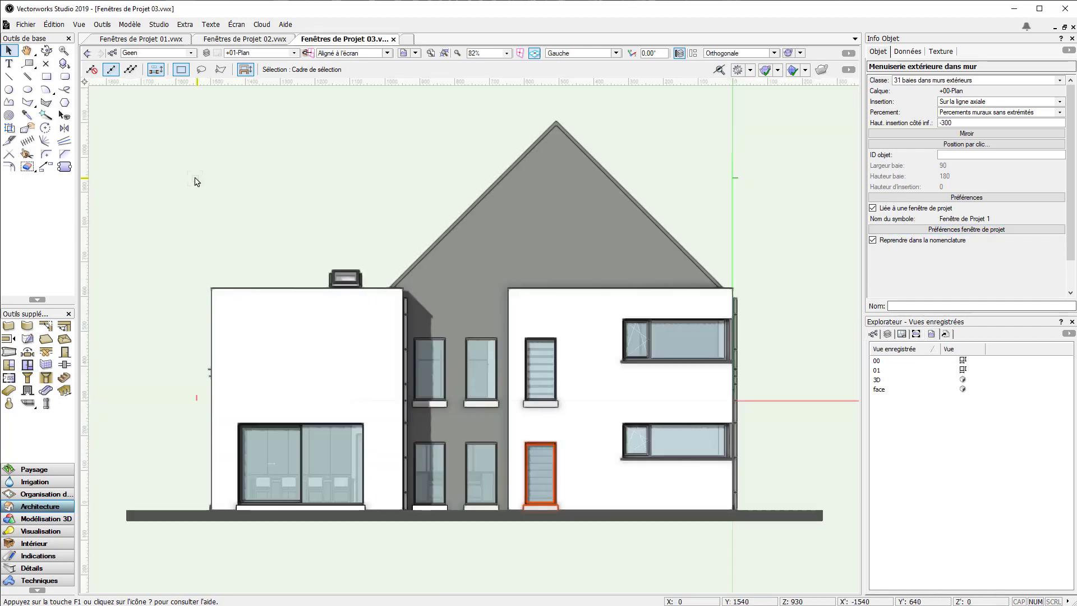
In the project window preferences of the linked facade window, set the opening height to 240 with its base at 0.
key("c")
left_click_drag(363, 283, 592, 547)
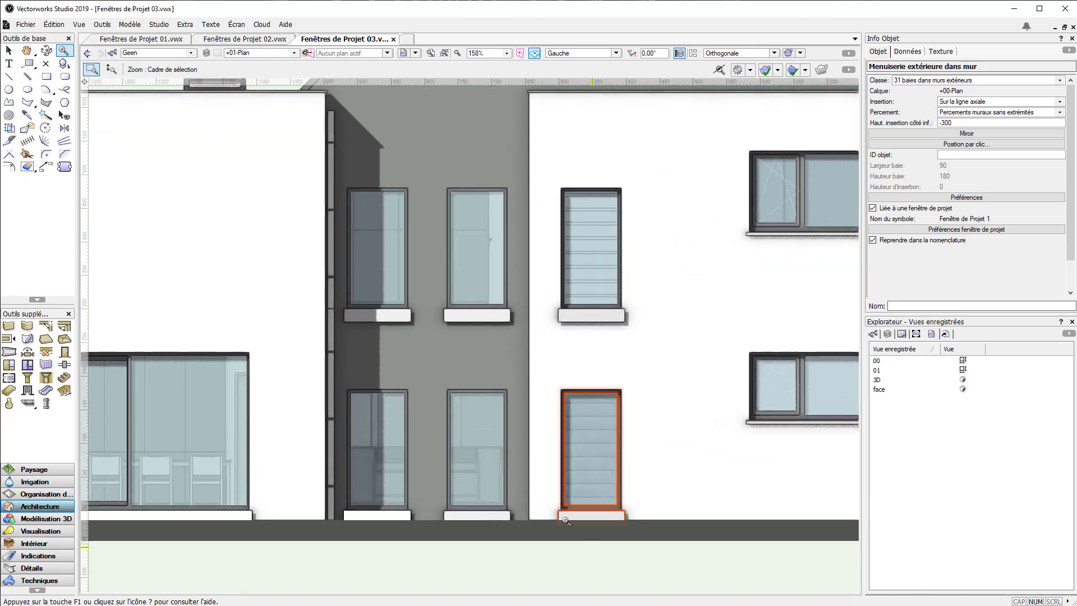
key("x")
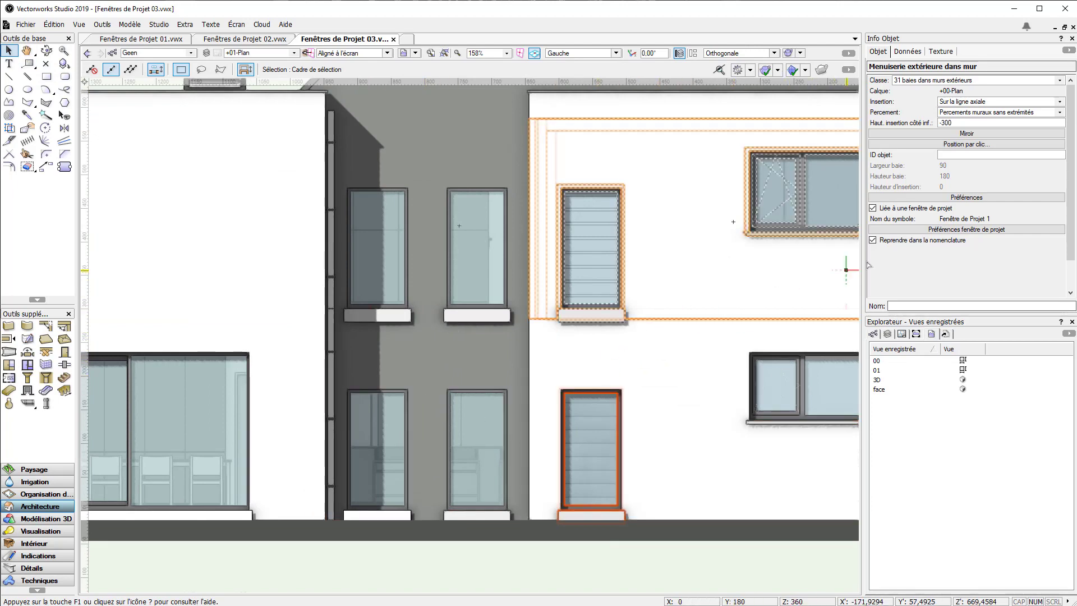
left_click(960, 229)
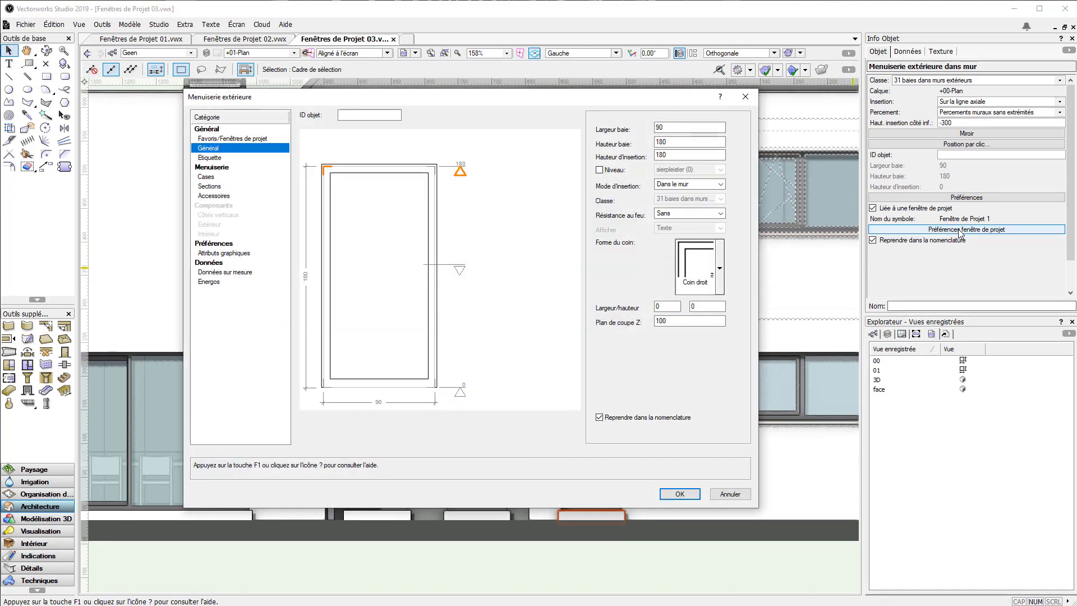
double_click(672, 143)
type("240")
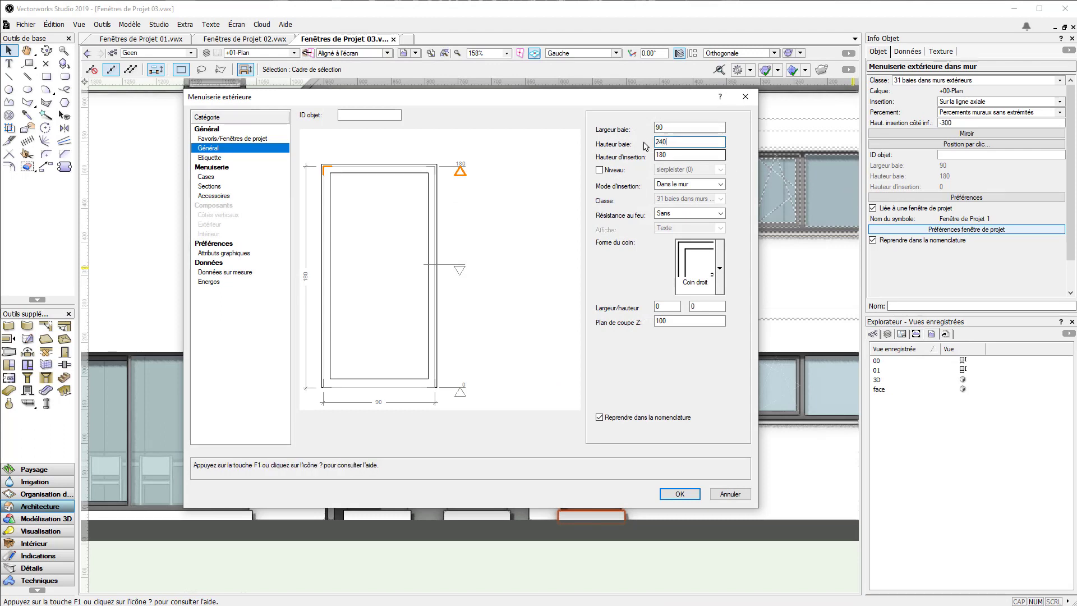
key("Tab")
type("0")
key("Return")
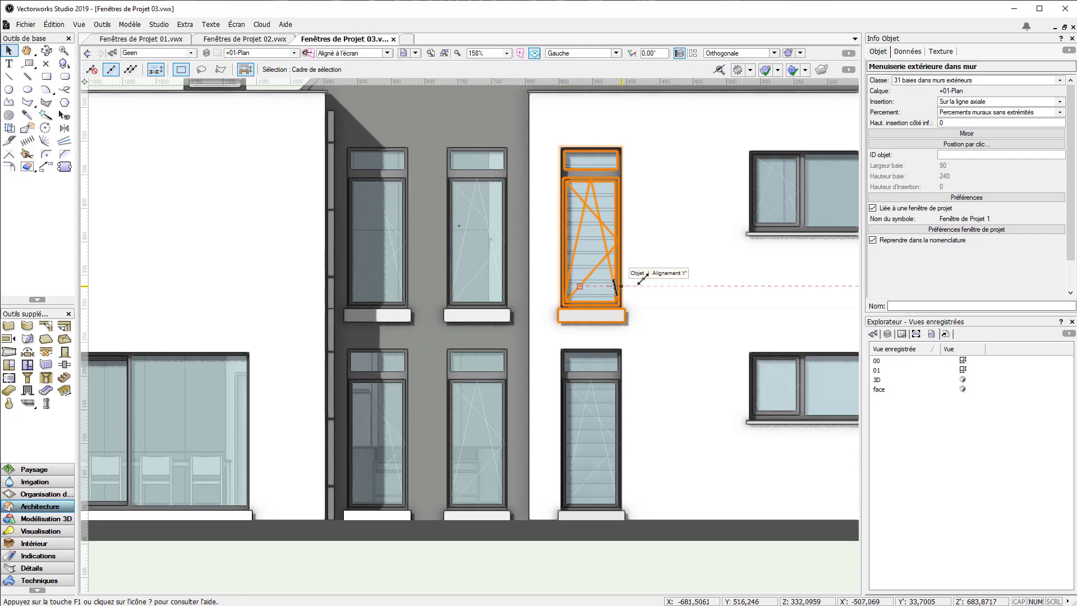
Give the upper-floor window in the white wall an exterior sill with thickness 5, left and right supports of 5 and a 5° slope.
left_click(938, 199)
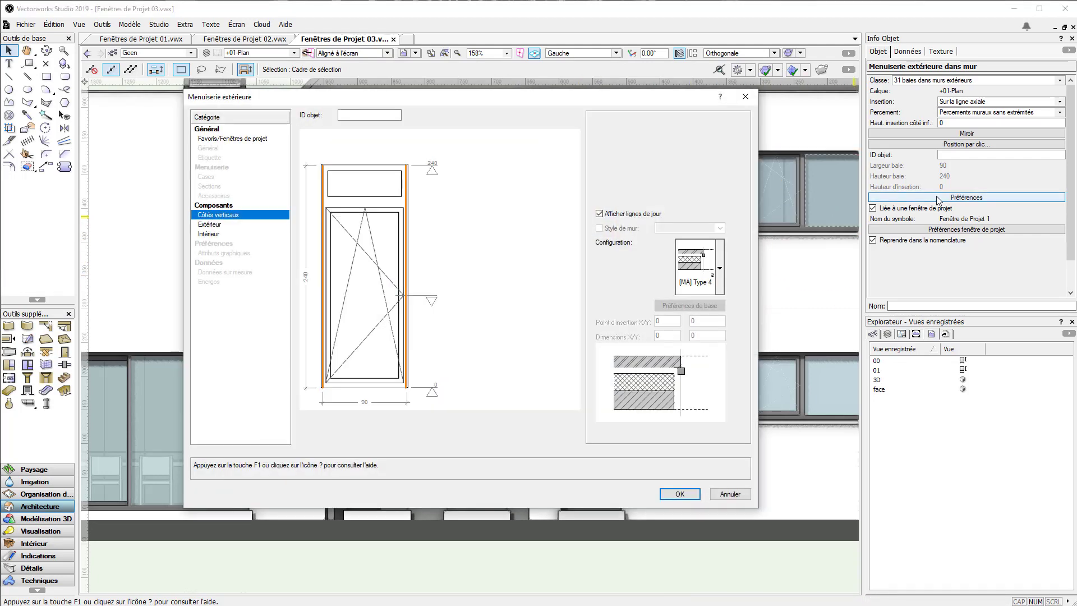
left_click(245, 226)
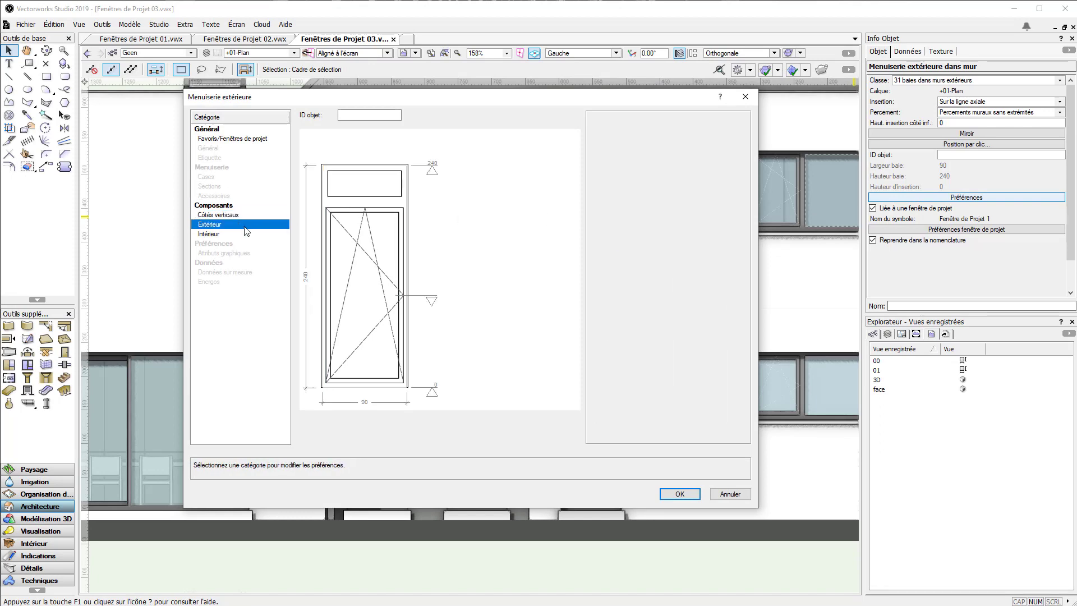
left_click(378, 388)
left_click(659, 157)
key("BackSpace")
key("BackSpace")
type("5")
key("Tab")
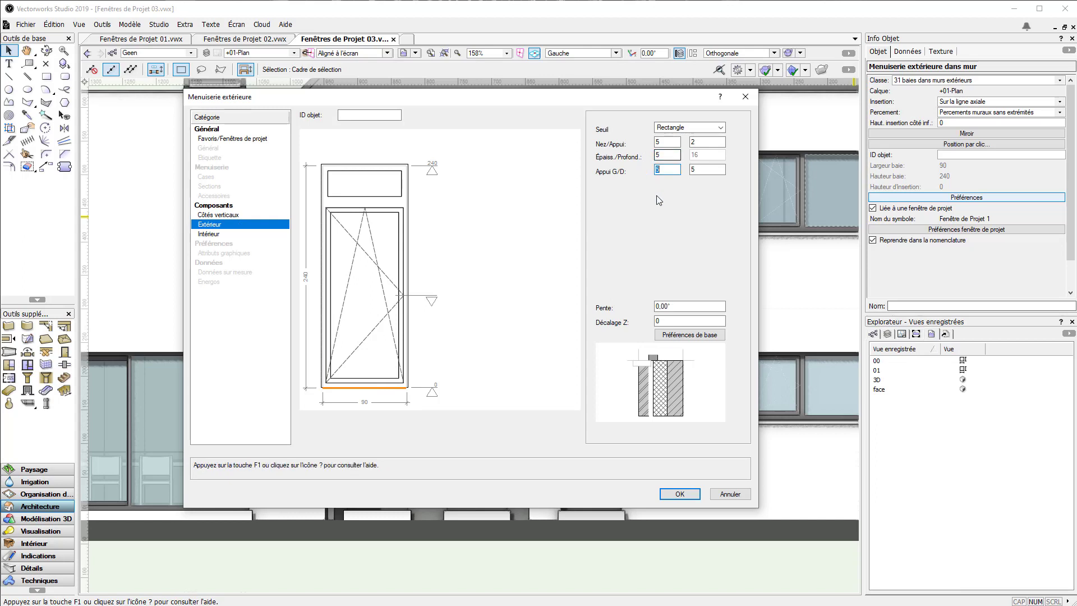
left_click(656, 306)
type("5")
key("Tab")
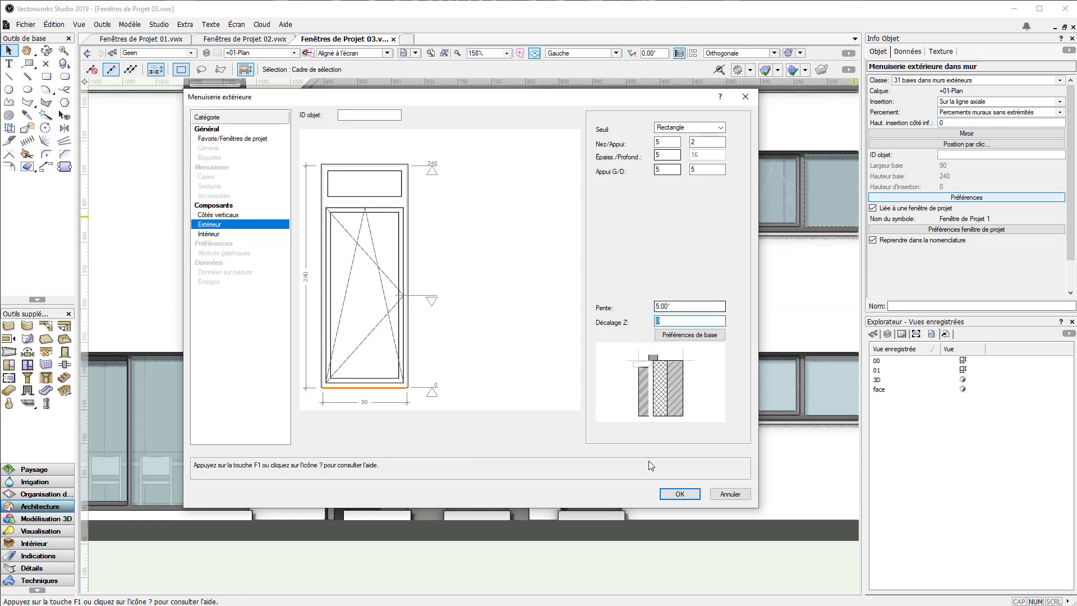
left_click(668, 495)
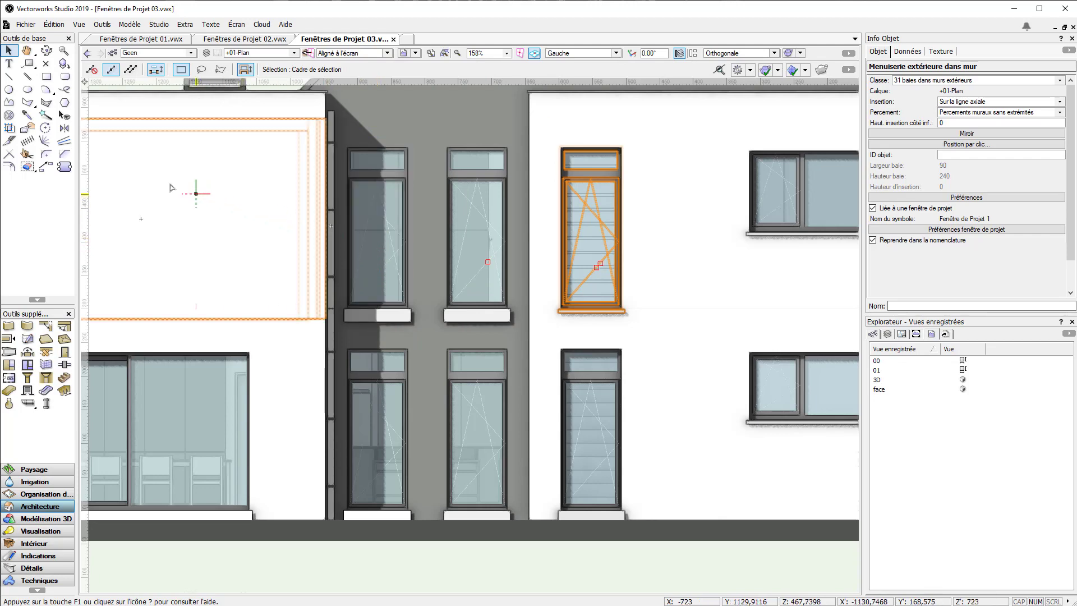
Configure the Pipette tool to copy plug-in parameters (Paramètres de Plug-in) between objects.
left_click(27, 115)
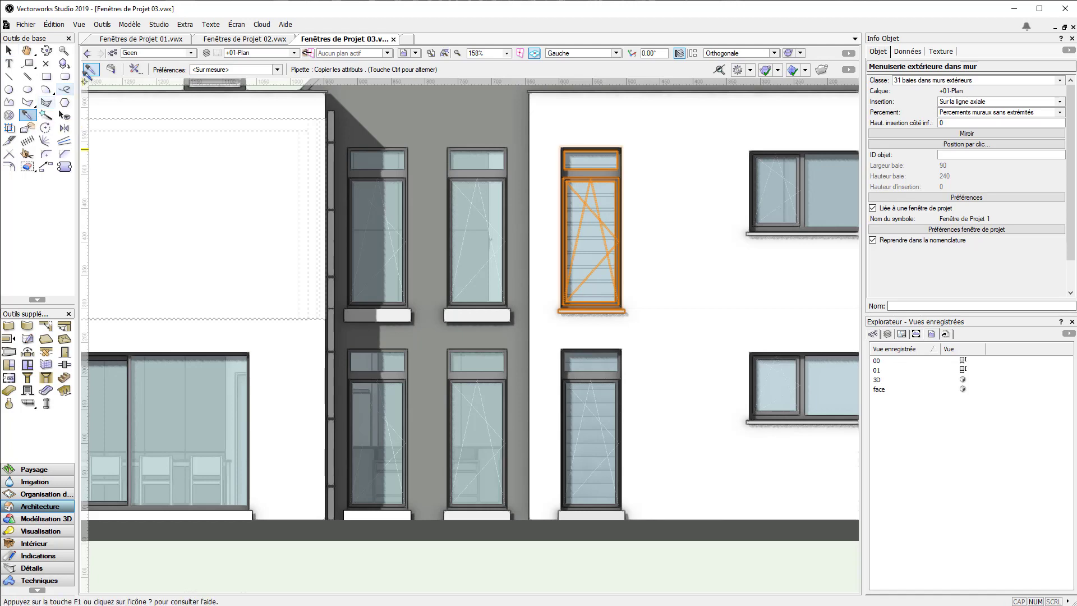
left_click(111, 69)
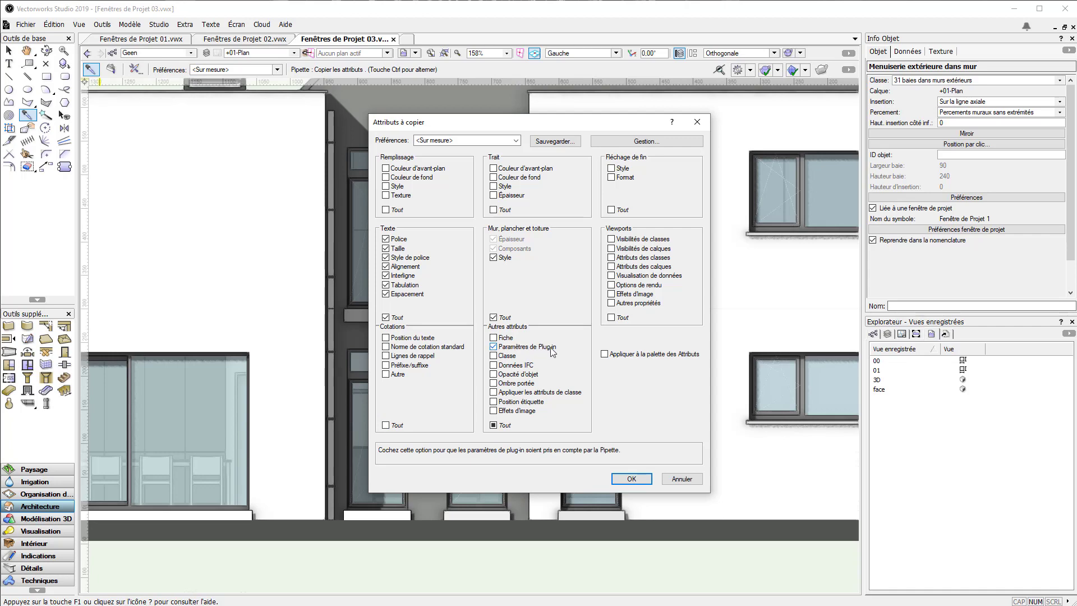
left_click(631, 479)
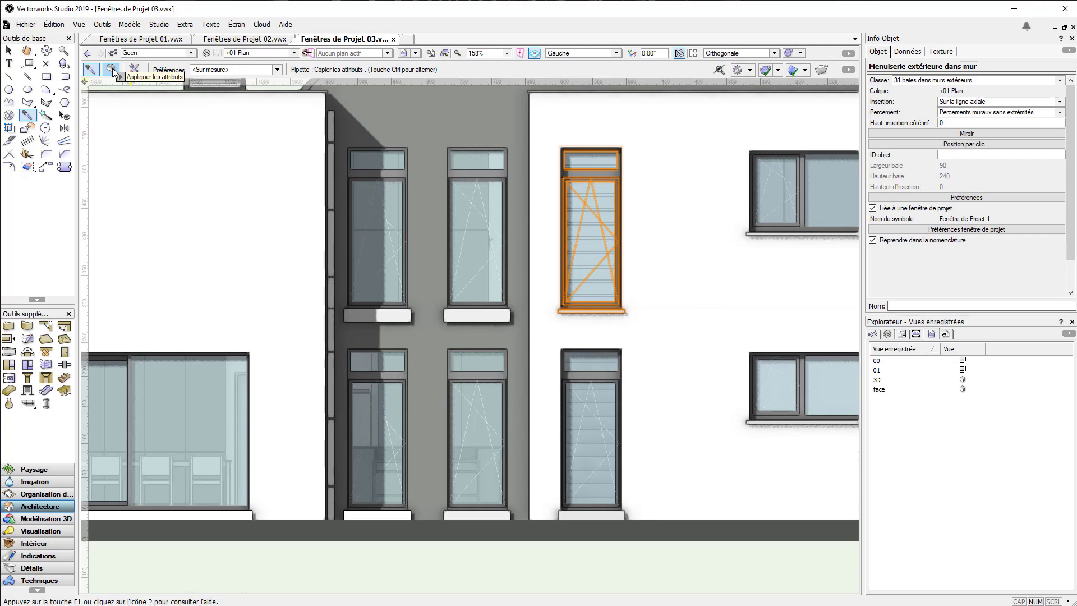